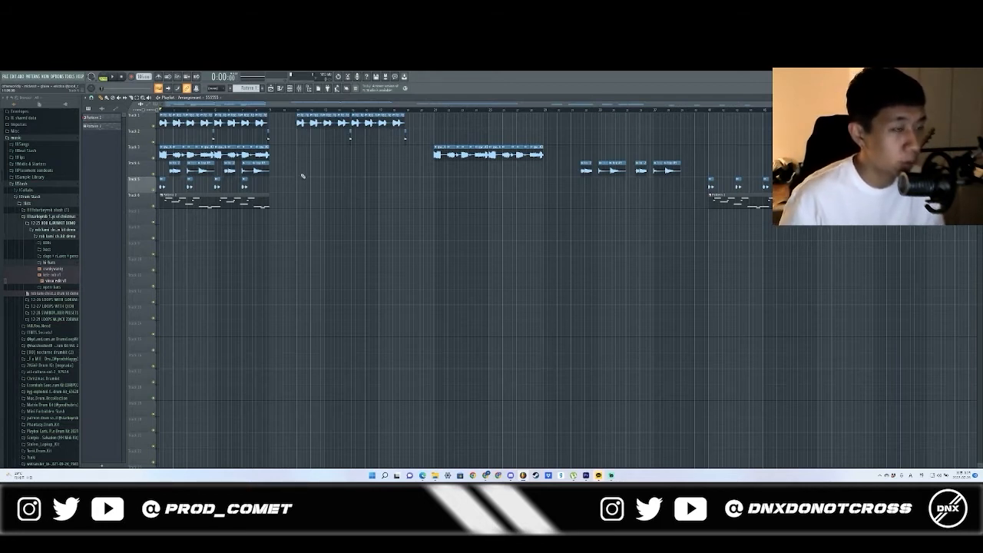
- Play back the soloed Track 4 clips in the playlist
left_click(179, 93)
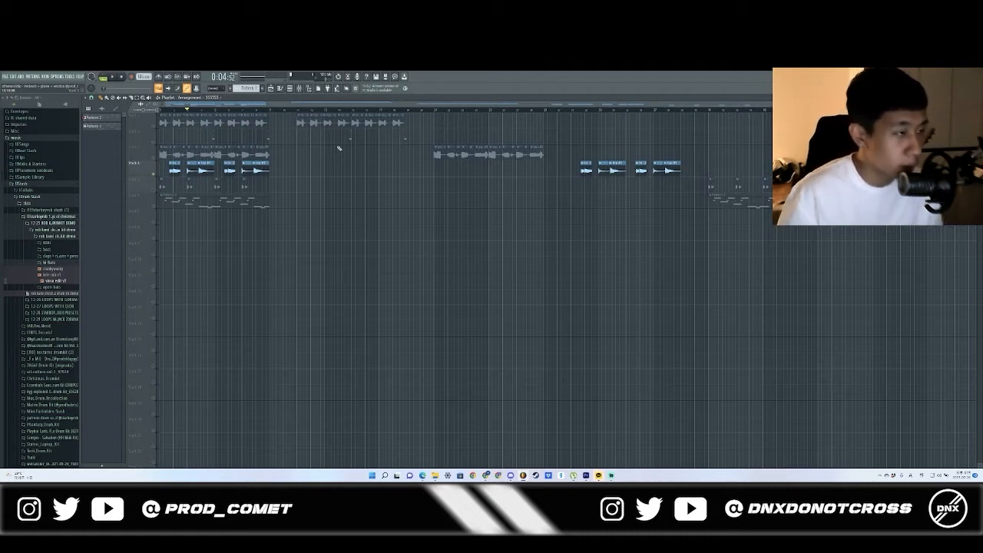
key("space")
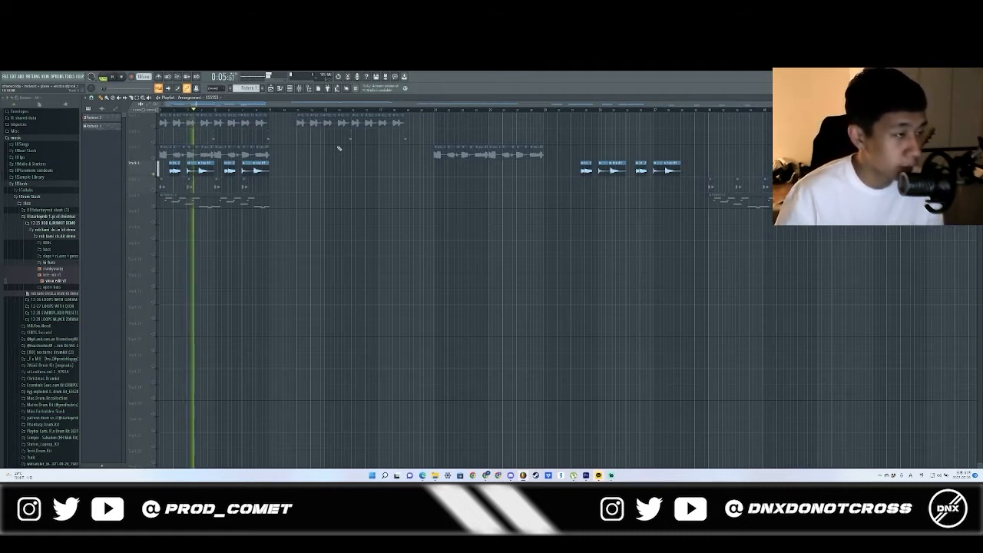
key("space")
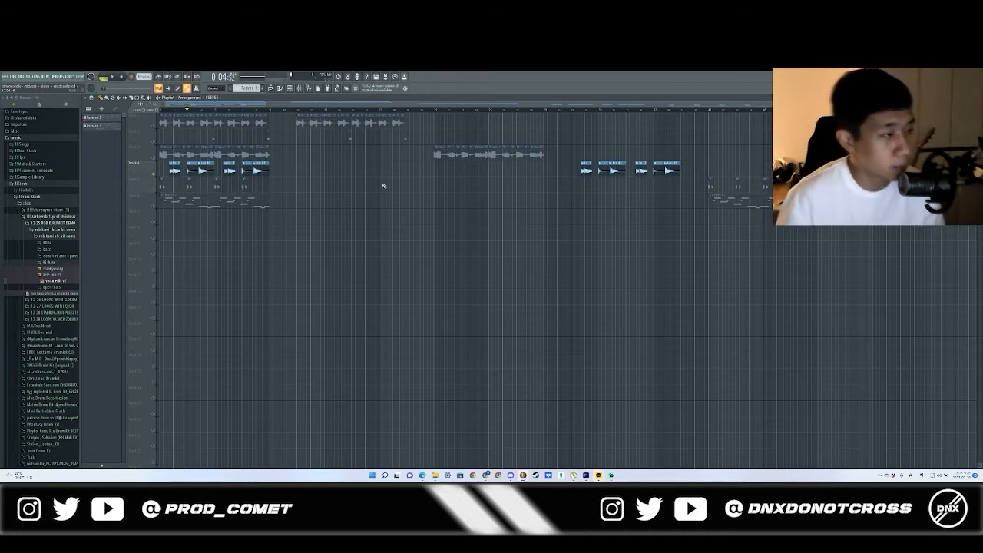
key("F9")
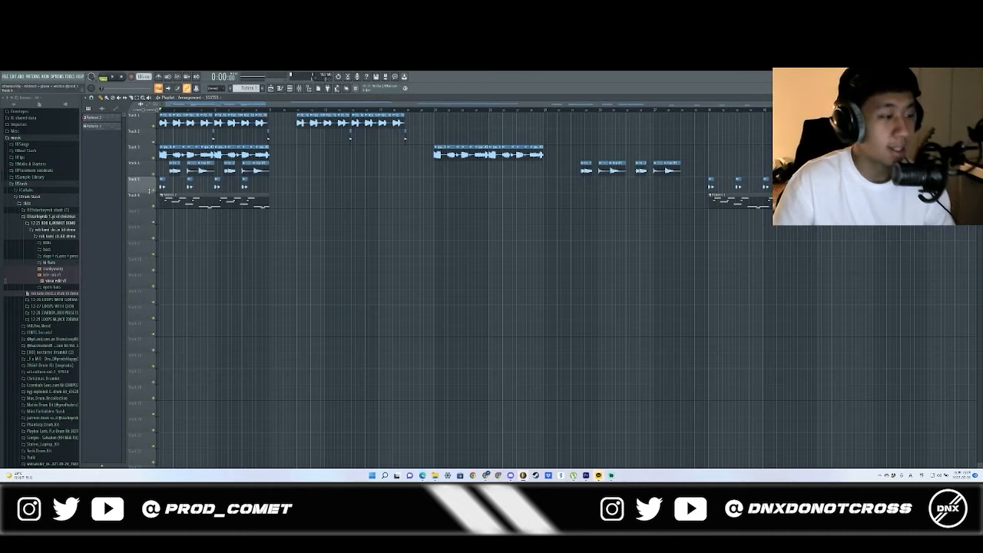
- Solo Track 5 in the playlist and listen to its audio clips from the start of the arrangement
scroll(152, 193, "down", 2)
scroll(151, 193, "up", 2)
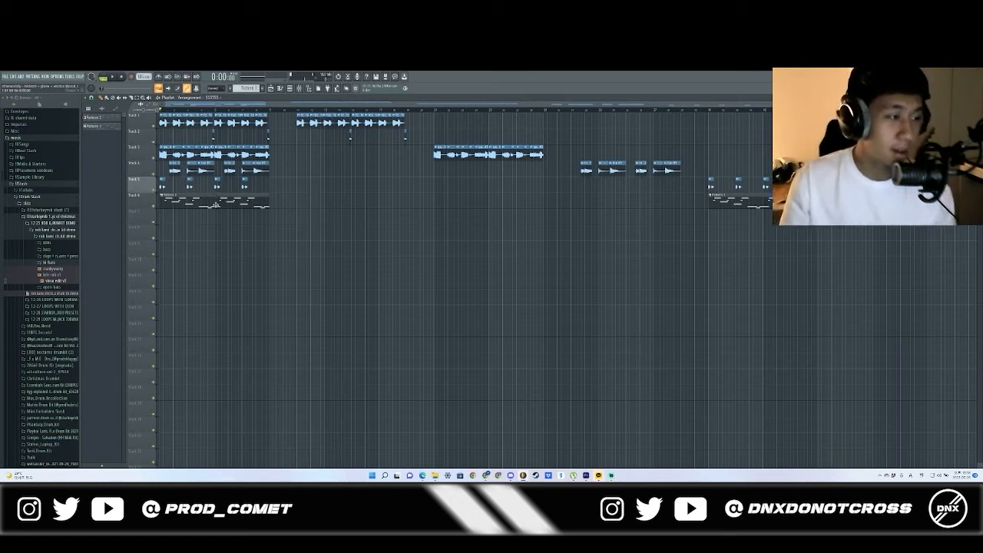
scroll(141, 189, "up", 1)
right_click(153, 191)
scroll(152, 190, "up", 3)
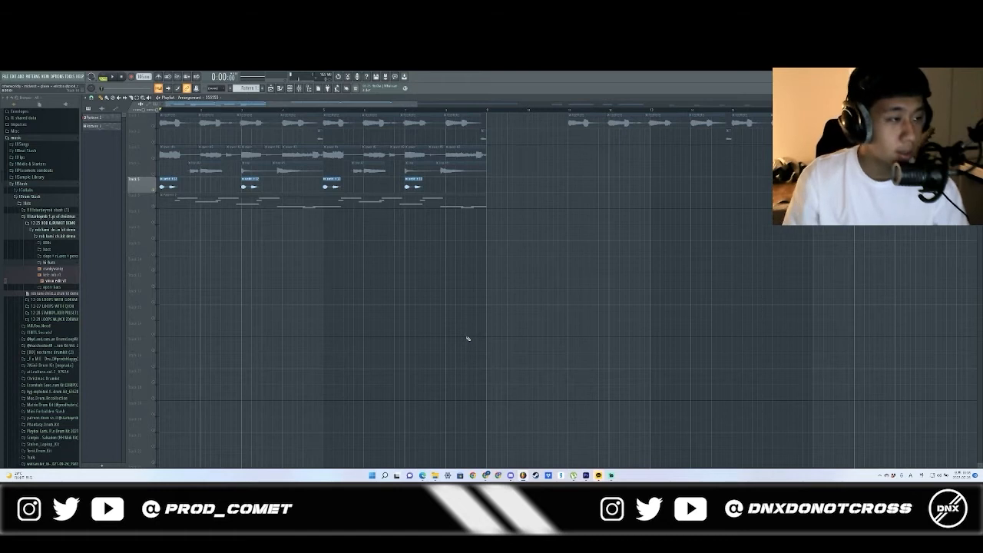
key("space")
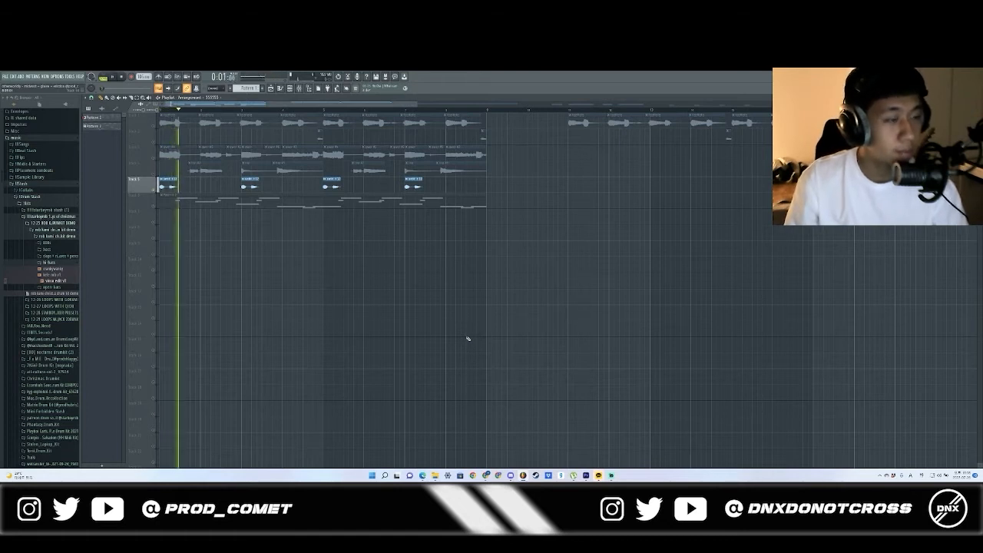
- Inspect the effects on the selected mixer insert, including Auto-Tune Pro, Fruity Delay and Fruity Parametric EQ 2
left_click(304, 90)
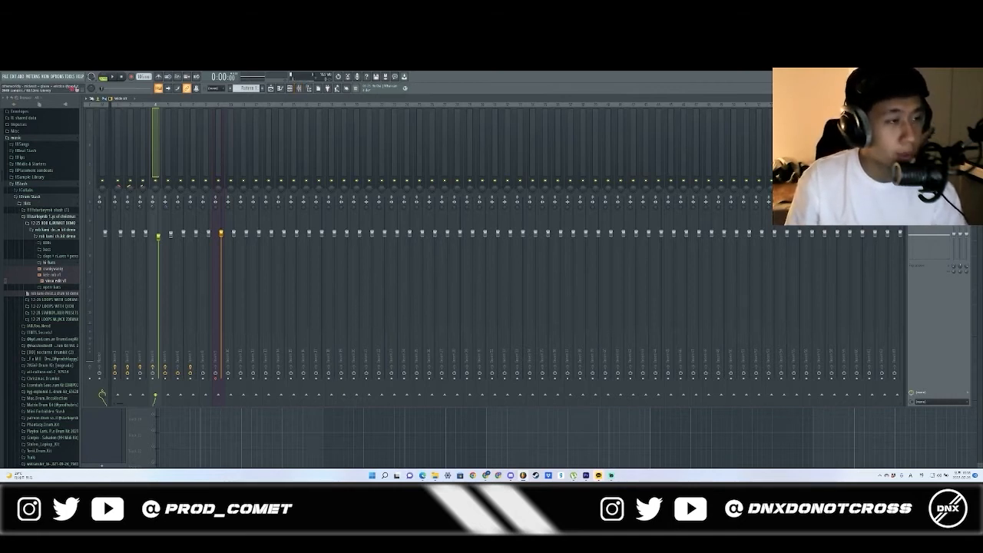
left_click(936, 122)
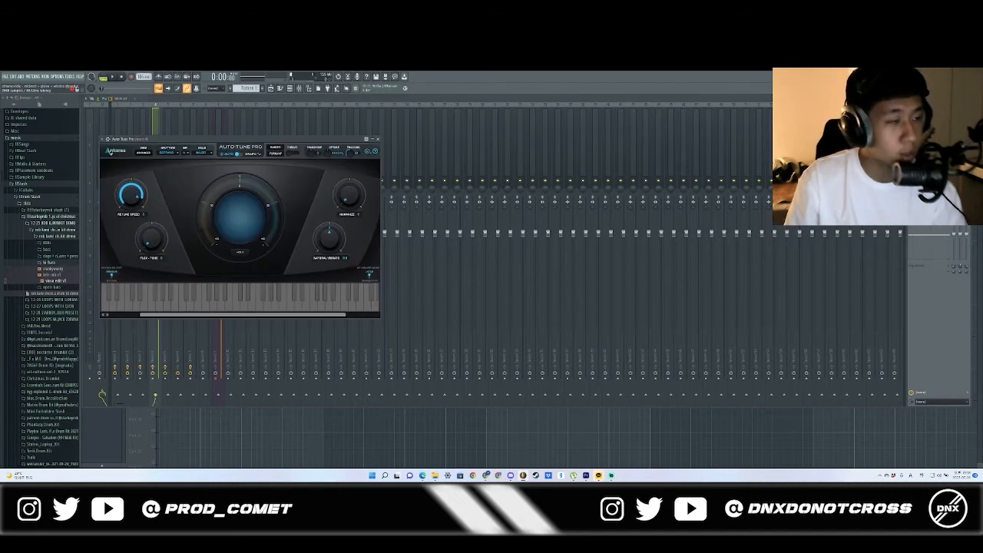
left_click(935, 140)
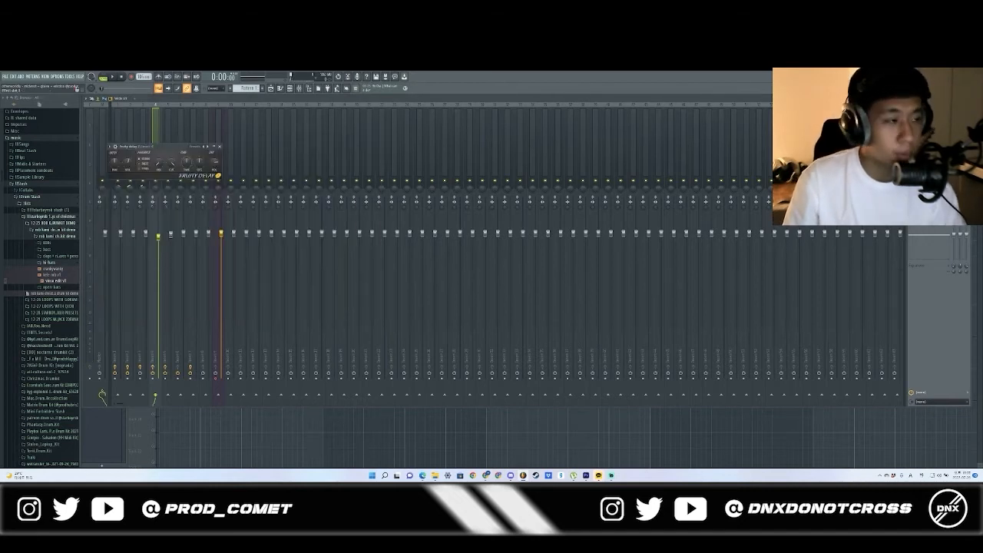
left_click(219, 146)
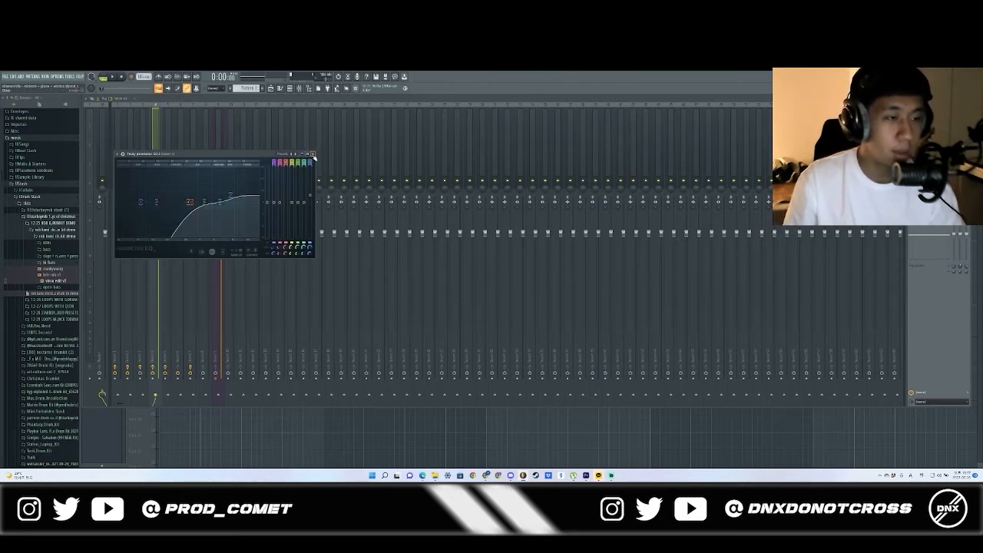
left_click(312, 154)
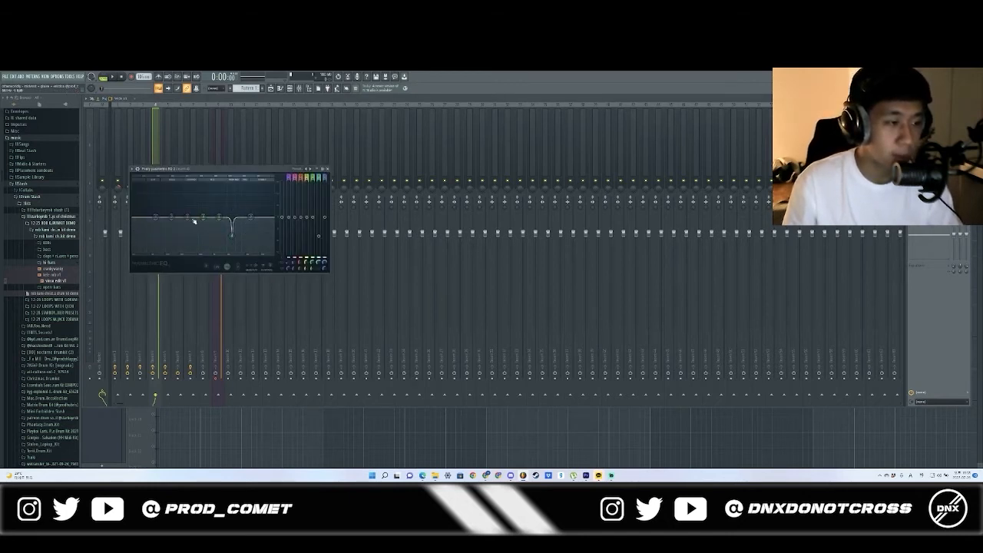
key("Escape")
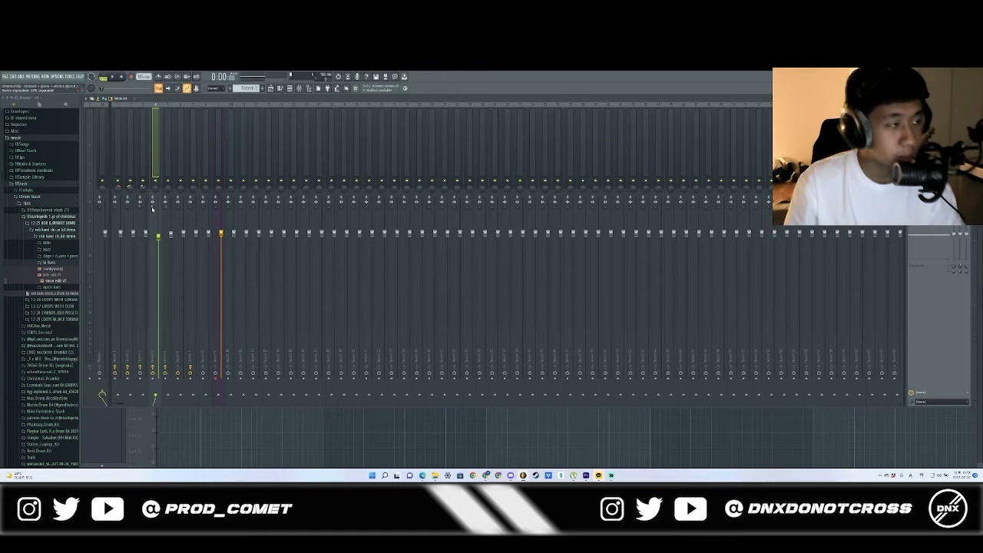
- Replay the soloed Track 5 in the playlist, and open the Track 6 pattern's notes in the piano roll
key("F5")
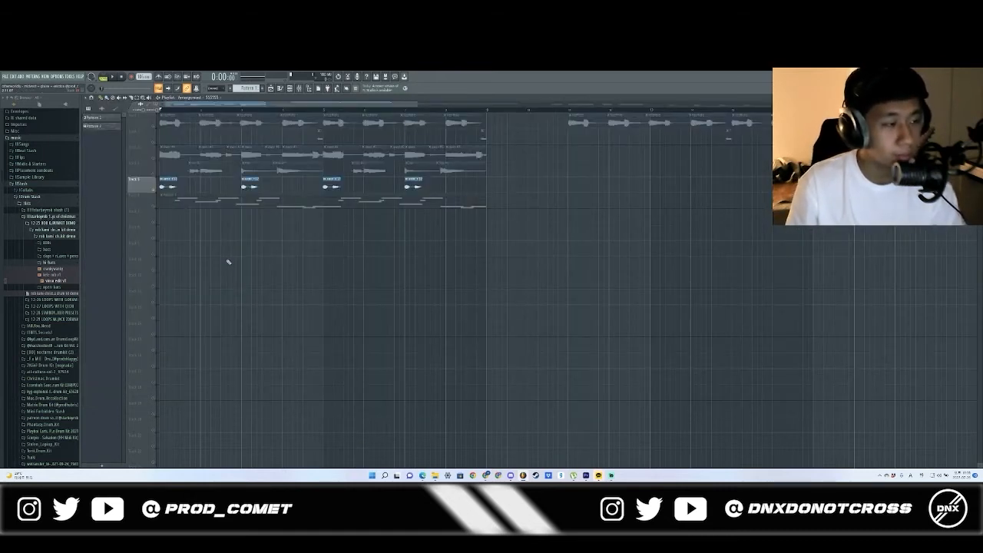
key("space")
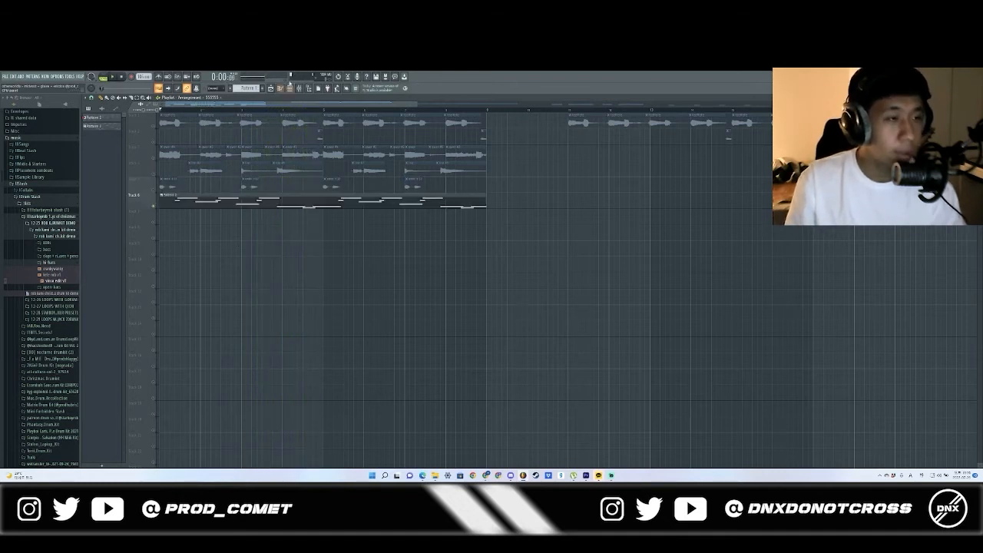
left_click(289, 88)
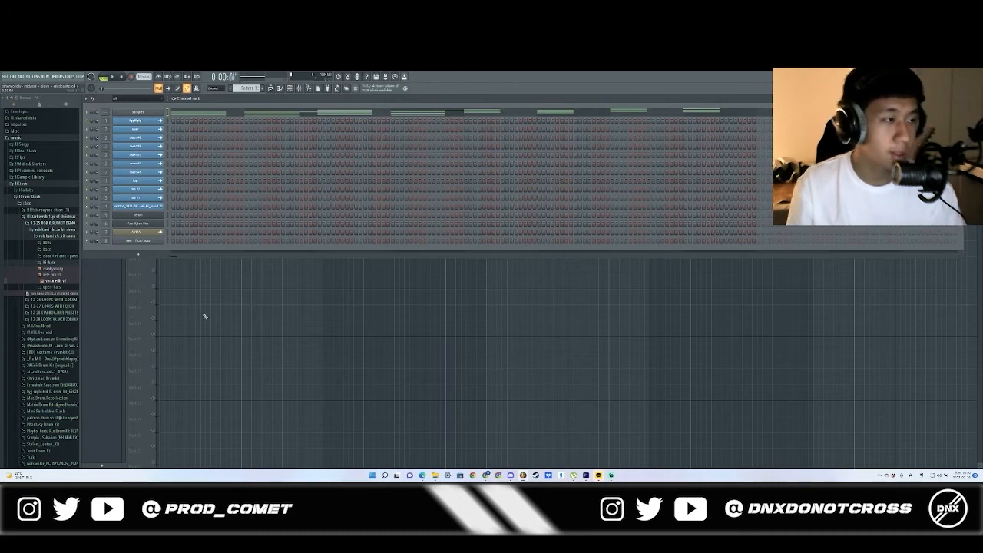
right_click(205, 317)
double_click(205, 195)
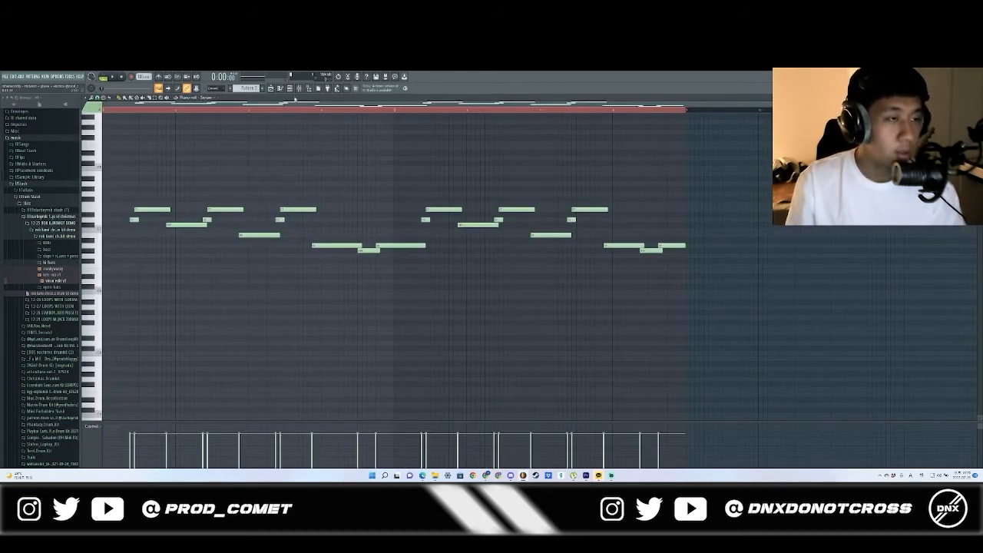
- View Serum's preset bank list, and play the pattern's melody in the piano roll
left_click(290, 87)
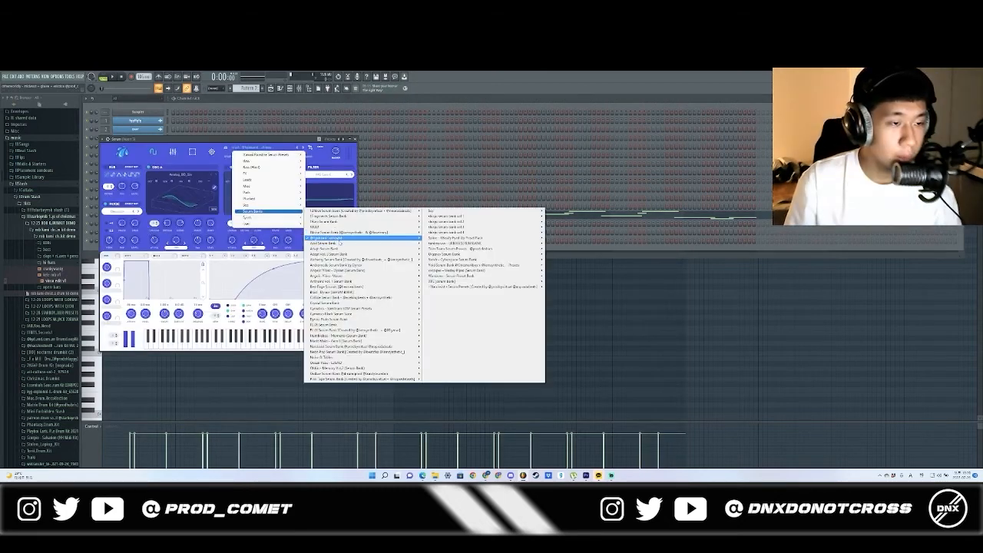
mouse_move(339, 241)
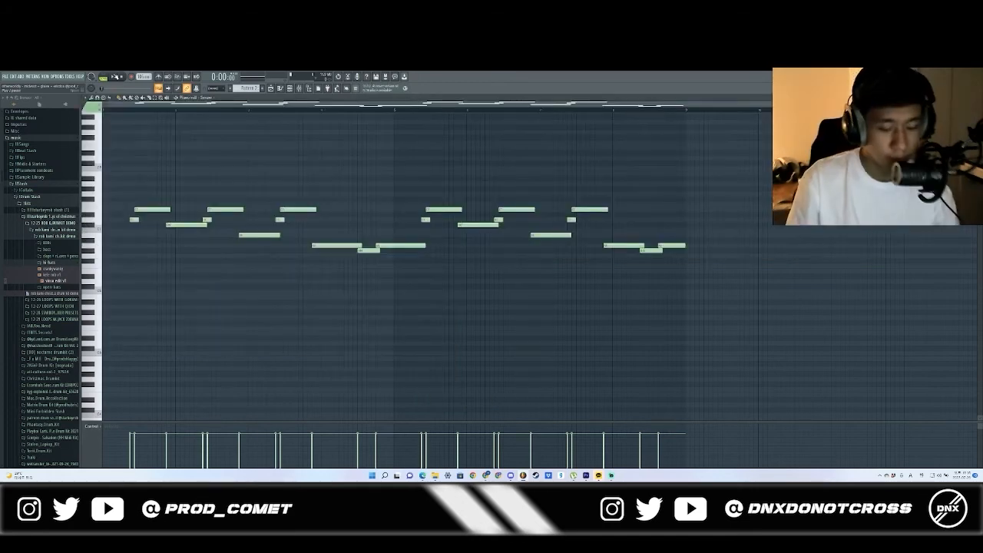
left_click(111, 77)
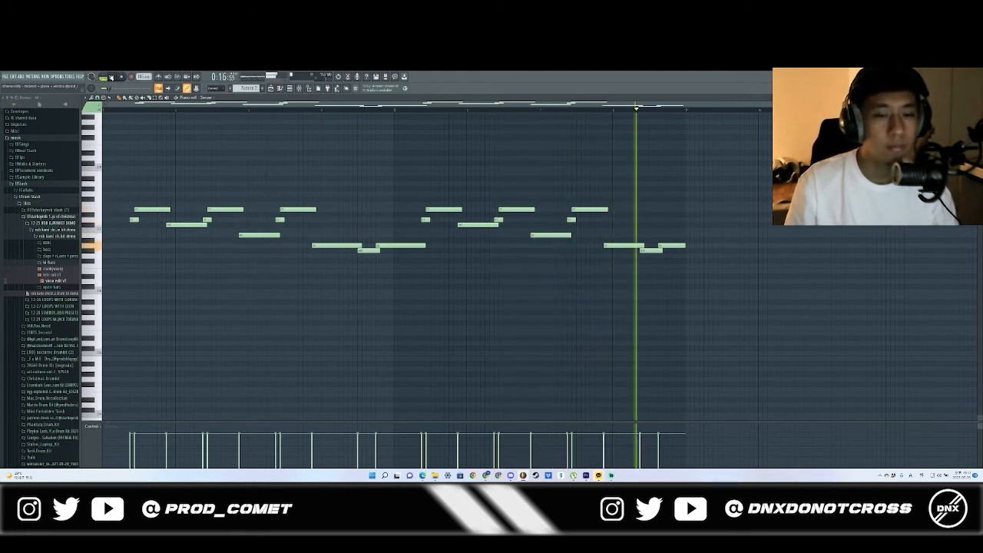
key("space")
- Open the Serum instrument of the melody pattern from the channel rack
left_click(290, 90)
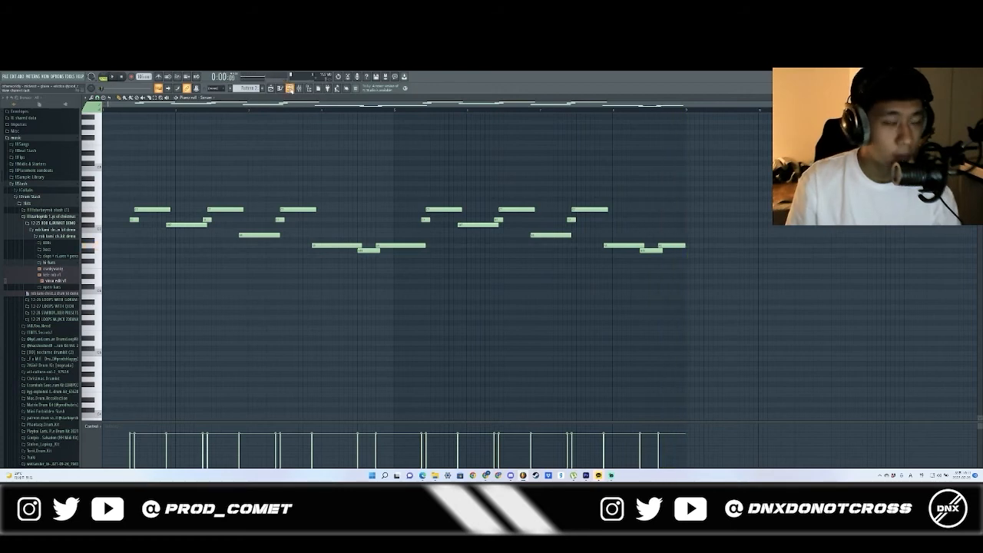
left_click(291, 90)
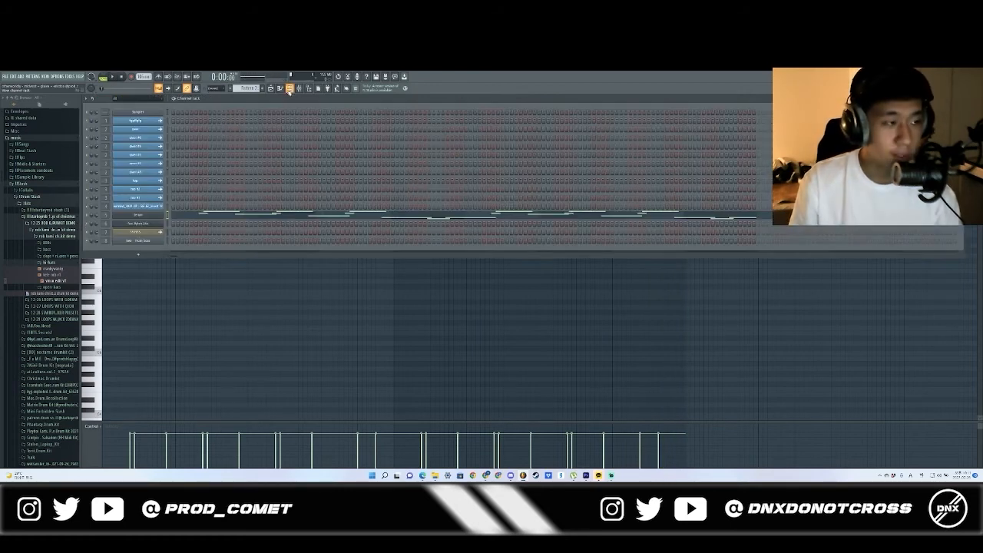
left_click(138, 215)
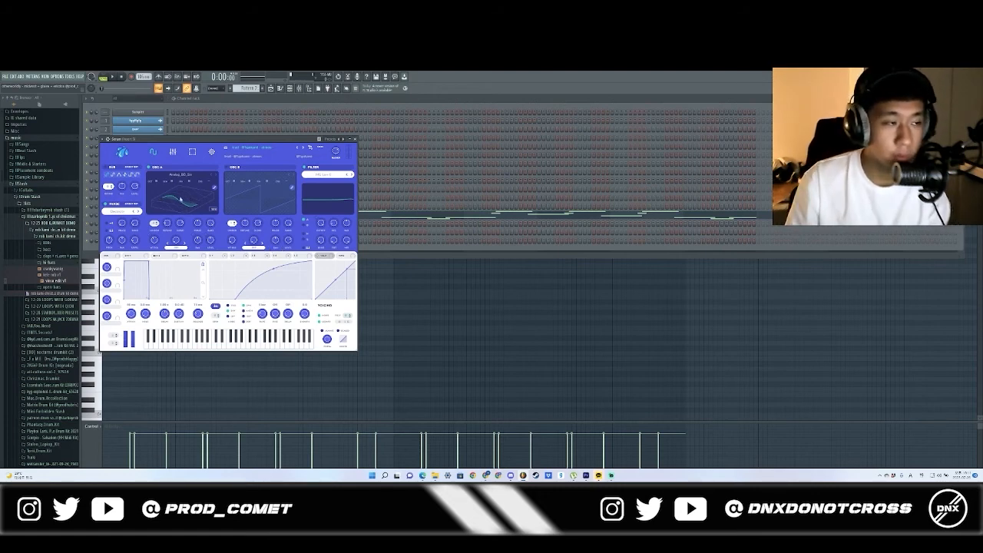
- Inspect the Serum melody's mixer effects one by one, including SerumFX, the Fruity Parametric EQ 2 instances and Sidechainer 2
key("F9")
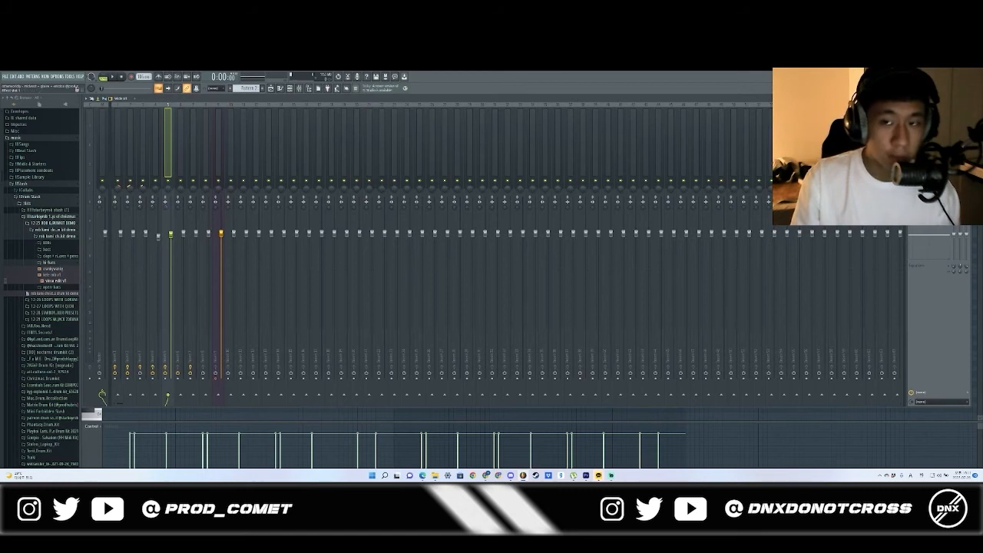
left_click(935, 123)
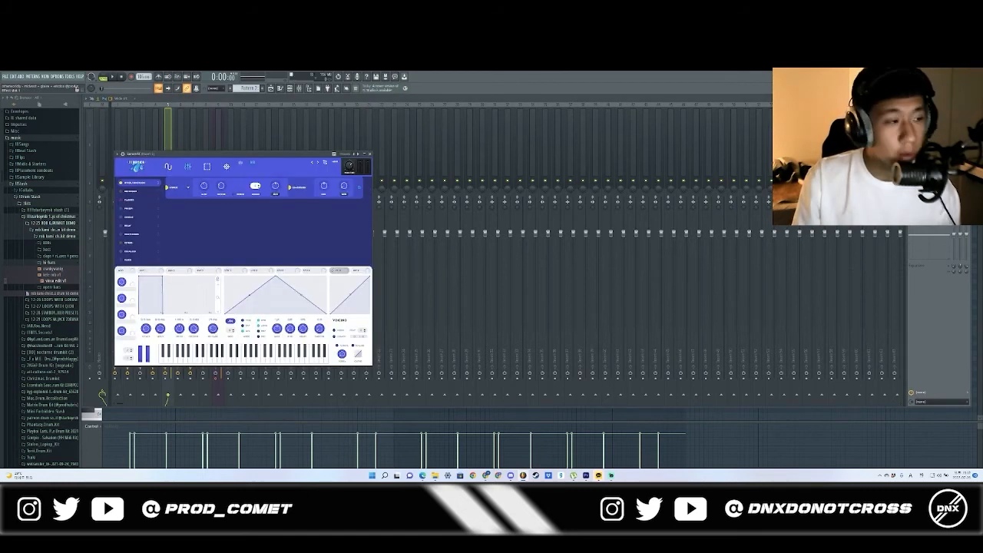
left_click(936, 134)
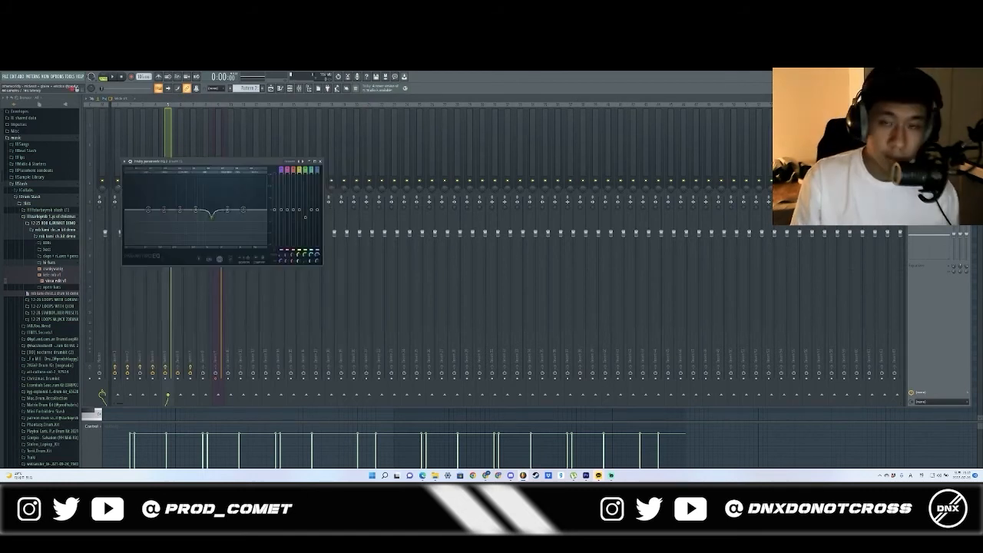
left_click(936, 133)
left_click(936, 145)
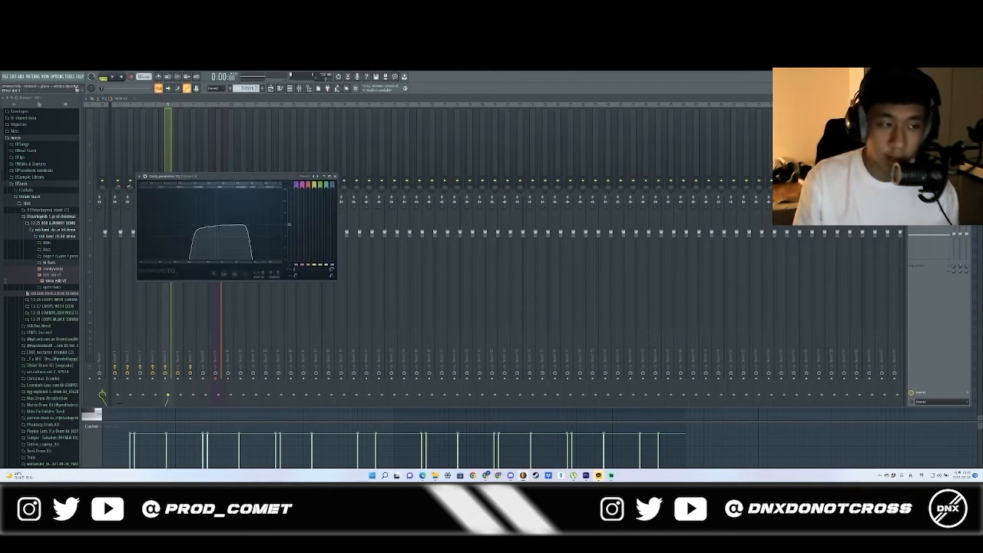
left_click(935, 145)
left_click(936, 156)
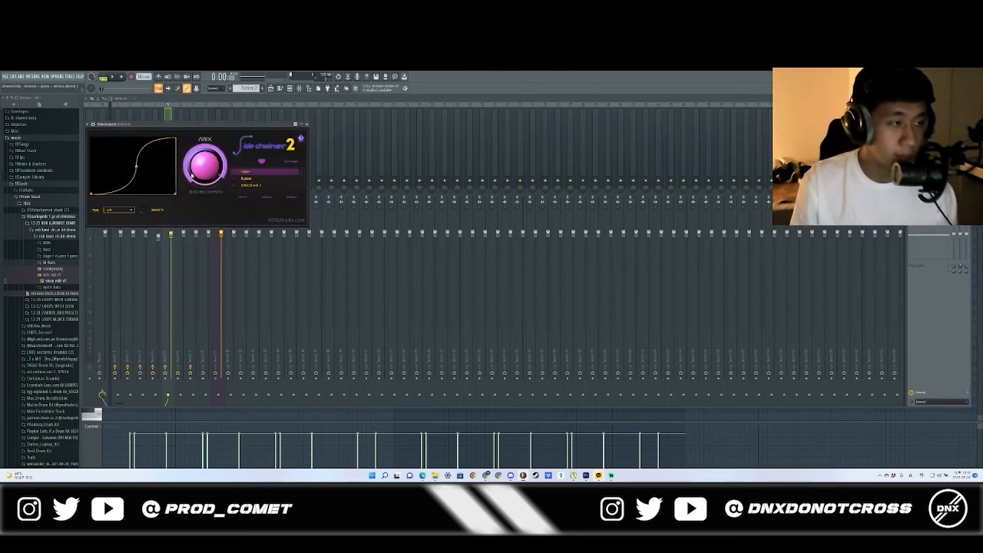
left_click(935, 157)
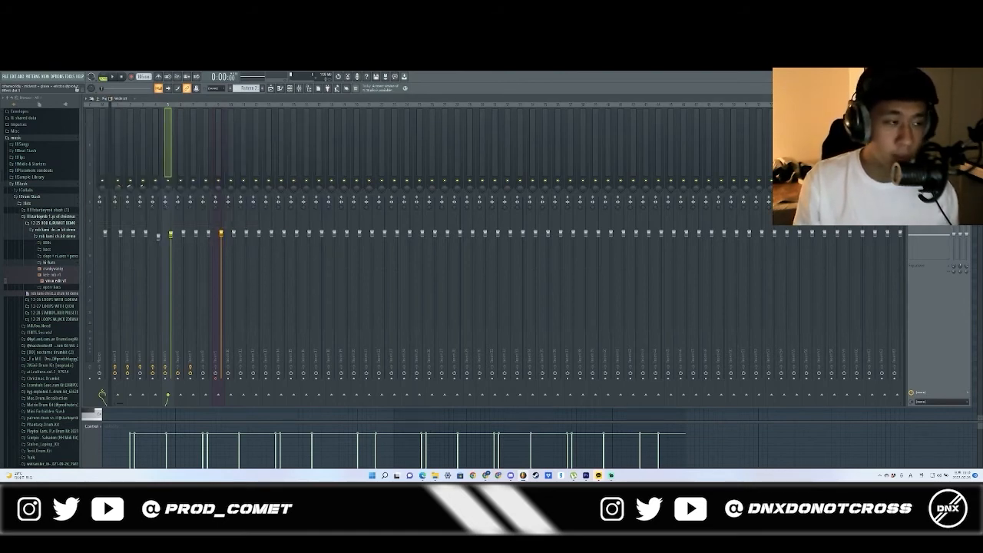
left_click(936, 167)
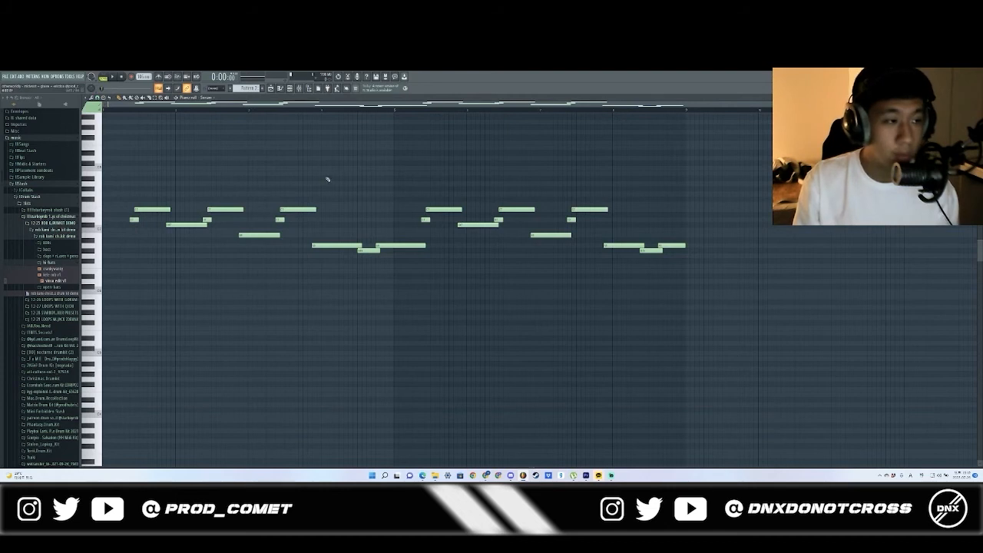
- Play Tracks 5 and 6 together in the playlist, and check their levels in the mixer
key("space")
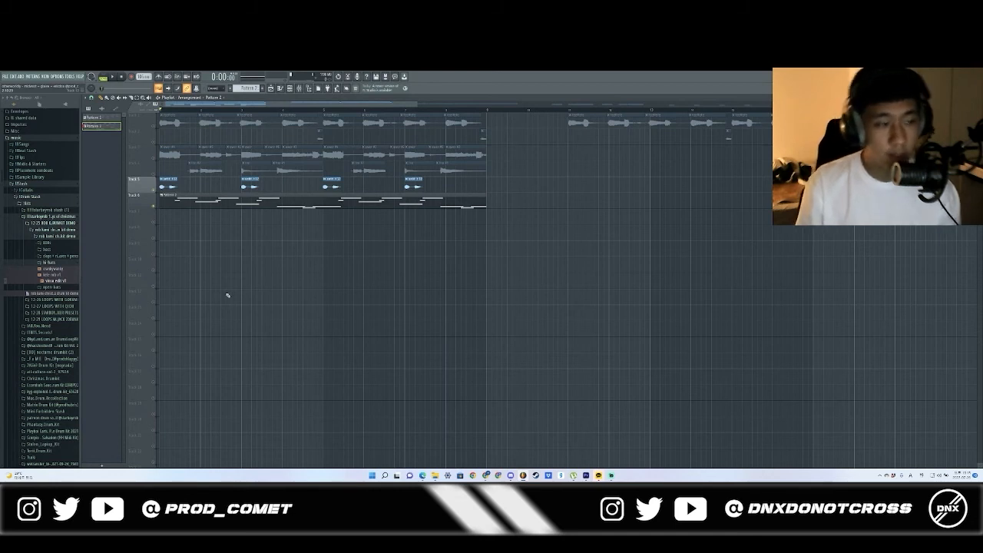
key("space")
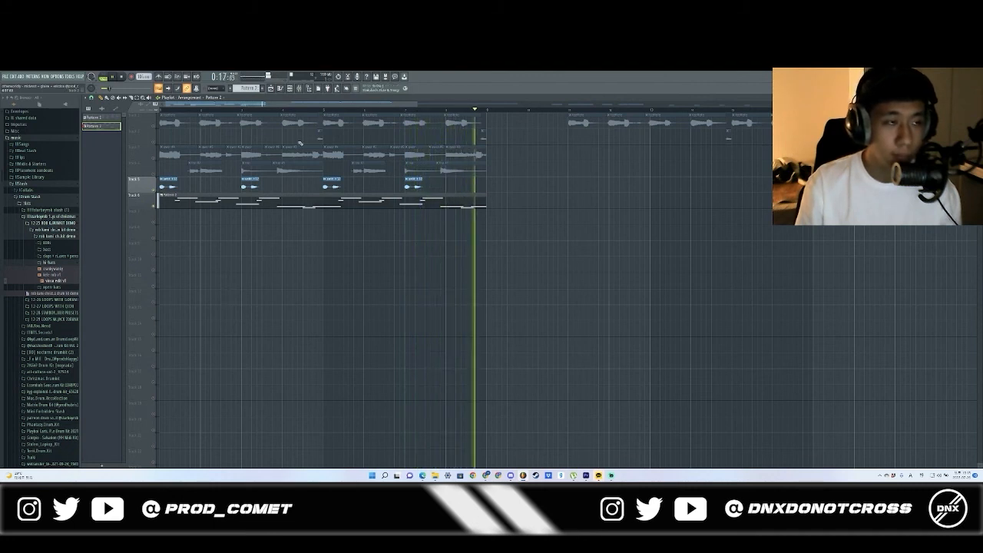
left_click(300, 88)
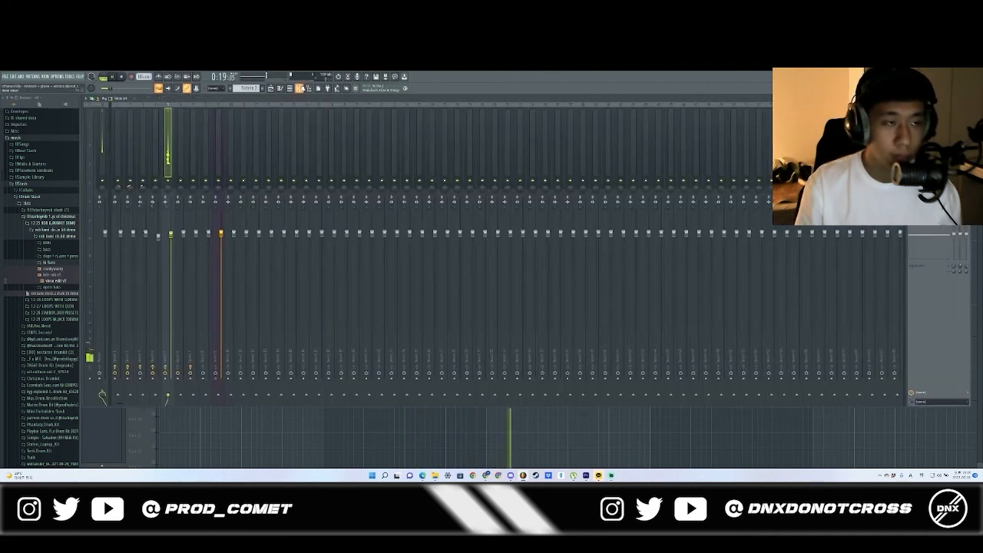
key("F9")
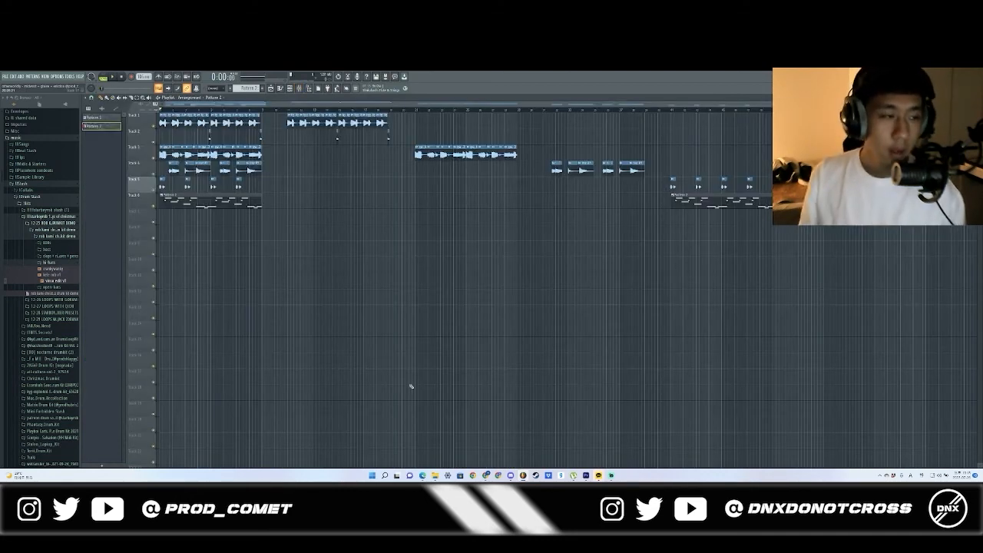